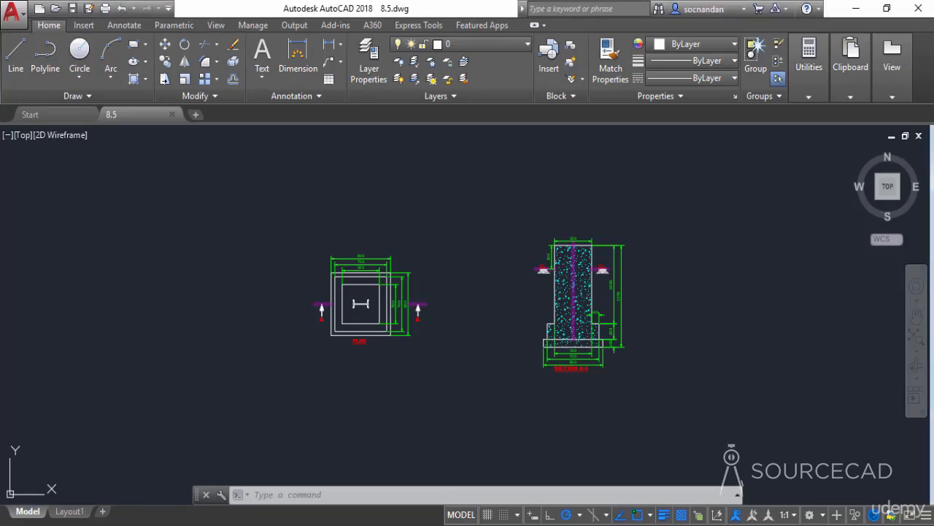
Delete the Text layer and all its objects by picking the A label right of the plan, and undo the deletion
scroll(474, 289, "up", 2)
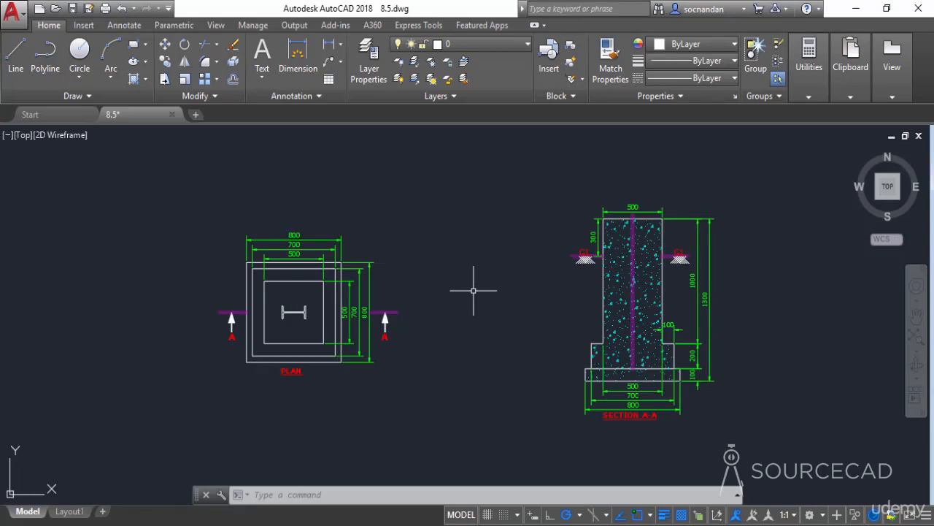
left_click(454, 96)
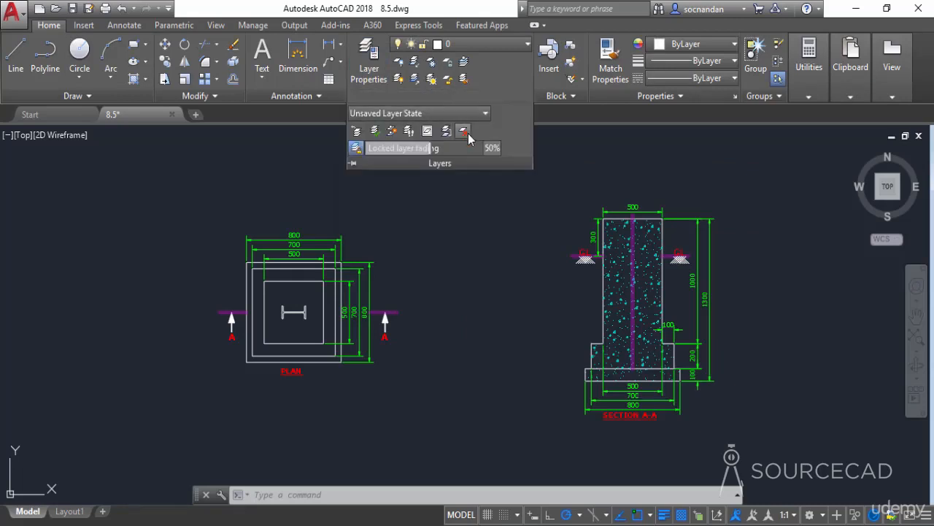
left_click(464, 132)
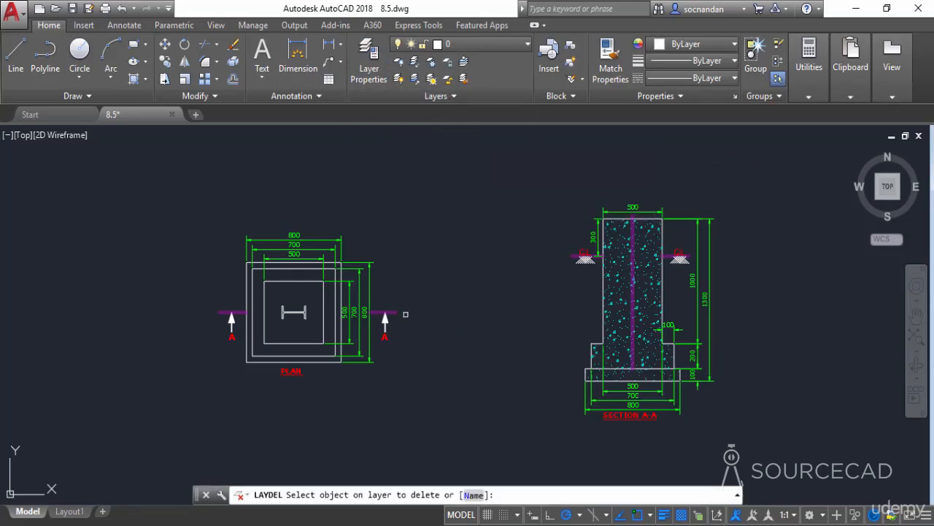
left_click(386, 338)
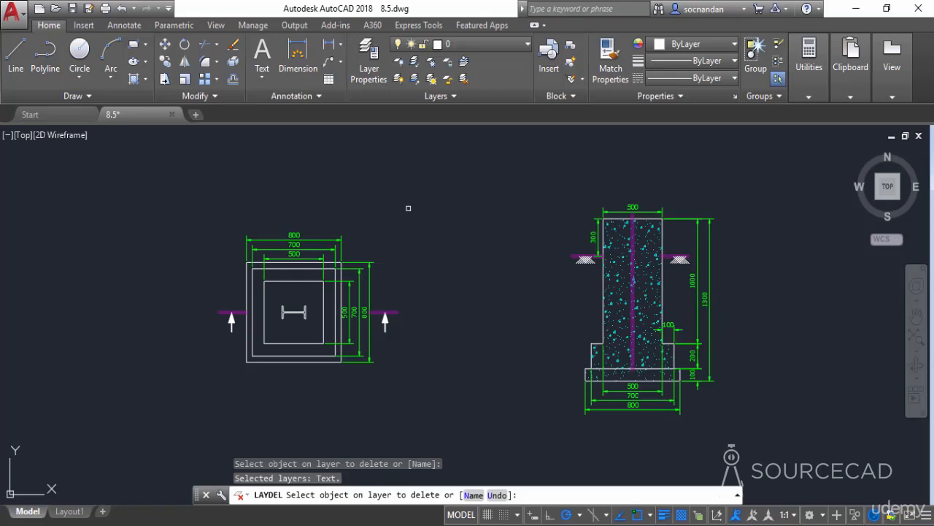
key("Return")
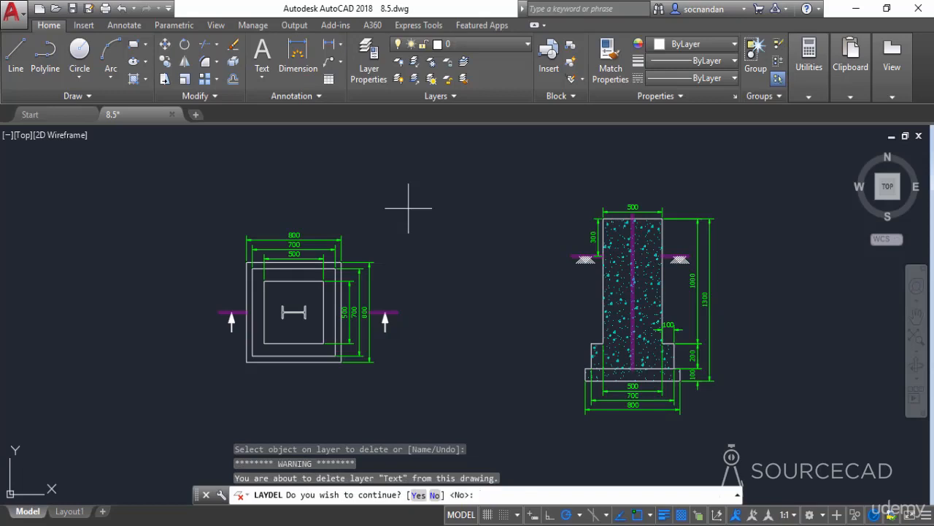
left_click(418, 495)
left_click(496, 47)
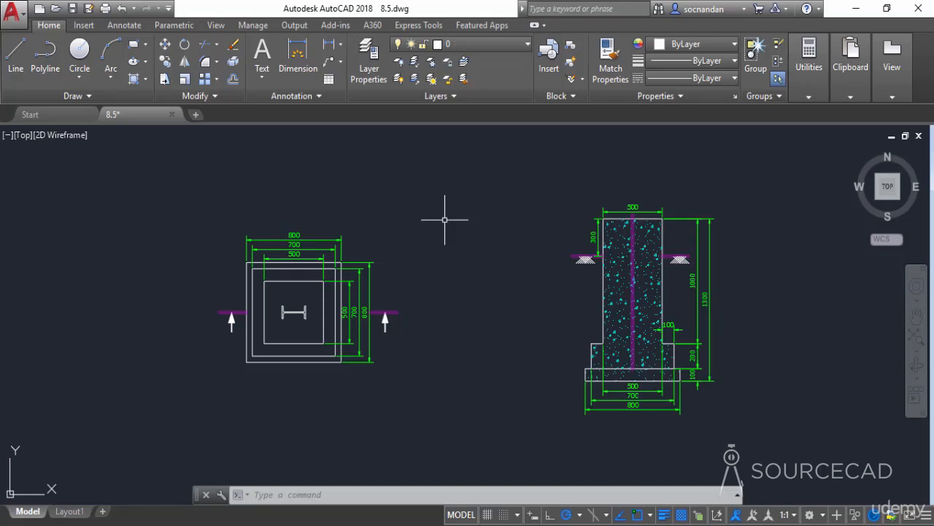
key("ctrl+z")
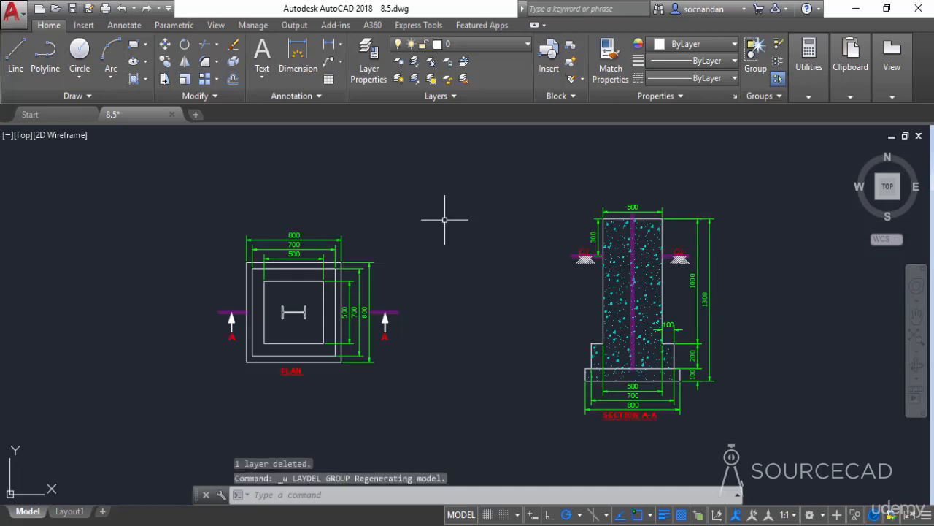
Copy both section arrows beside the plan onto the Cline layer, using the purple section line as destination and keeping the copies in place
middle_click_drag(535, 321, 550, 306)
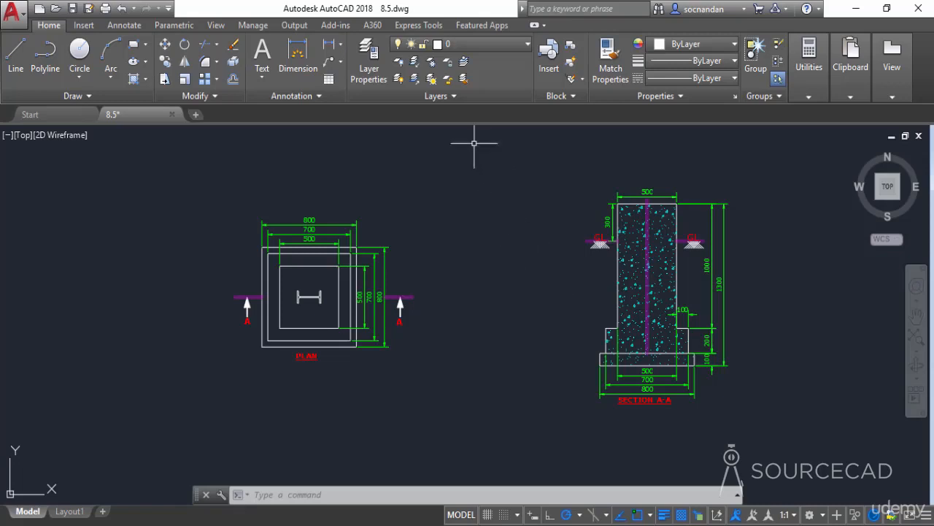
left_click(449, 96)
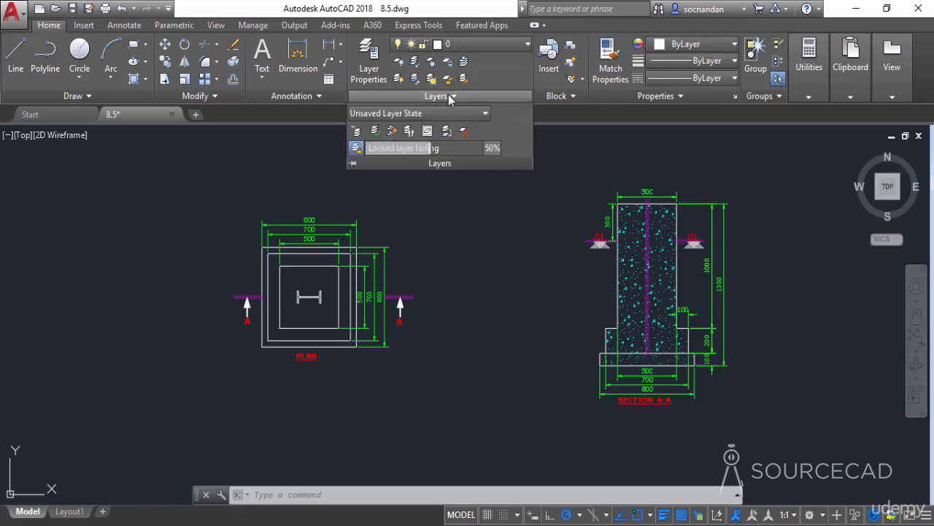
left_click(392, 131)
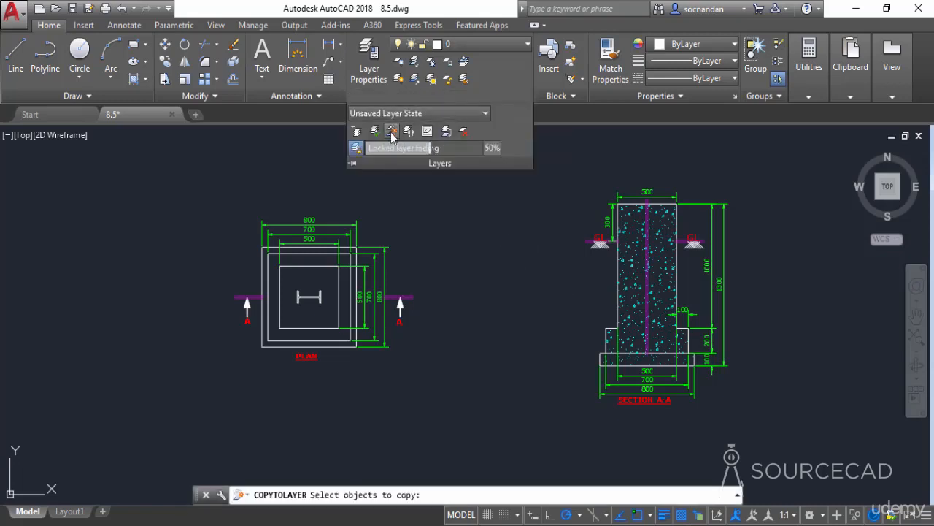
scroll(414, 258, "up", 2)
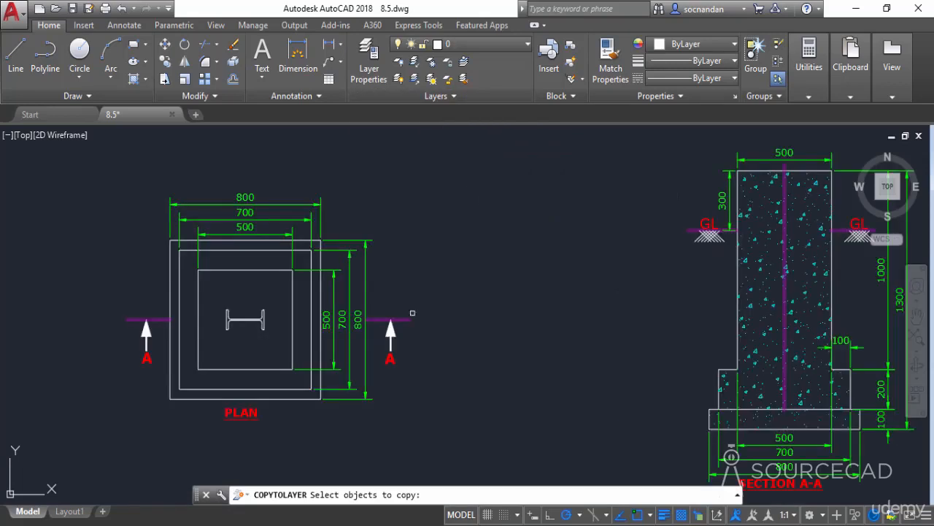
left_click(406, 343)
left_click(375, 327)
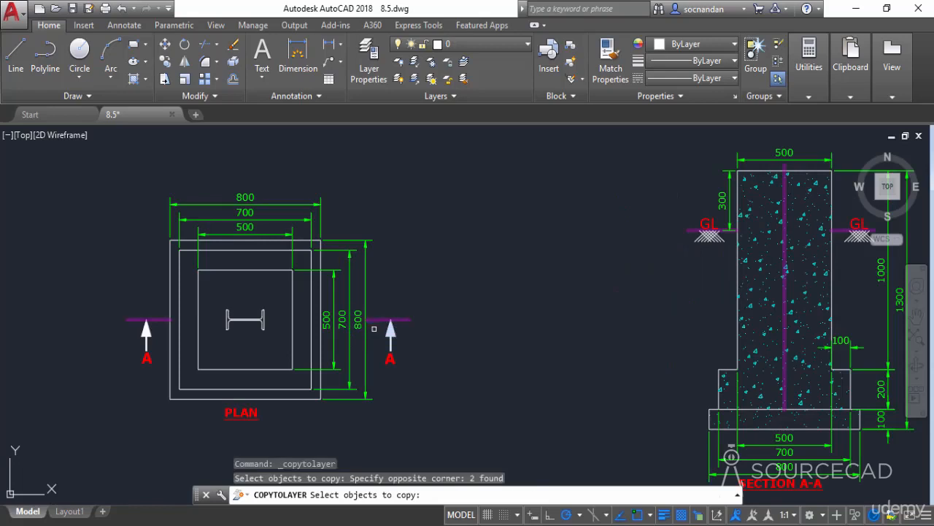
left_click(158, 346)
left_click(135, 329)
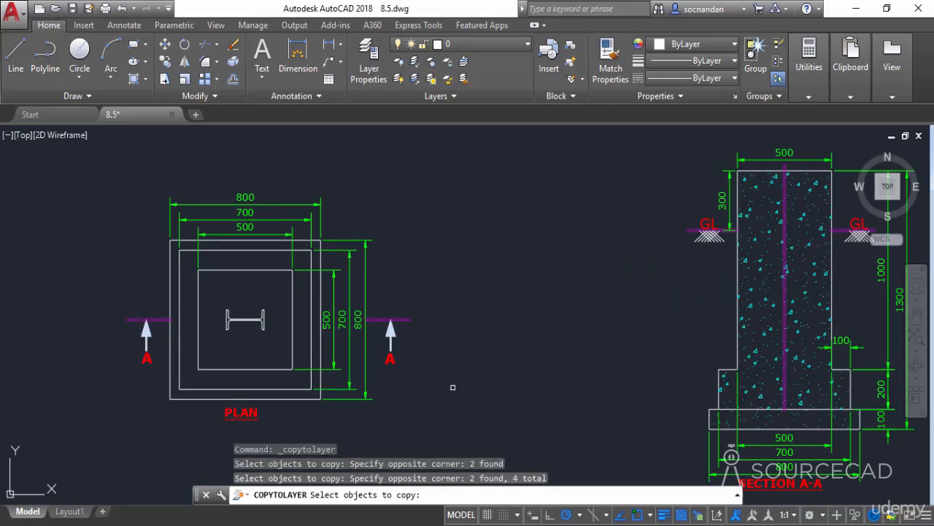
key("Return")
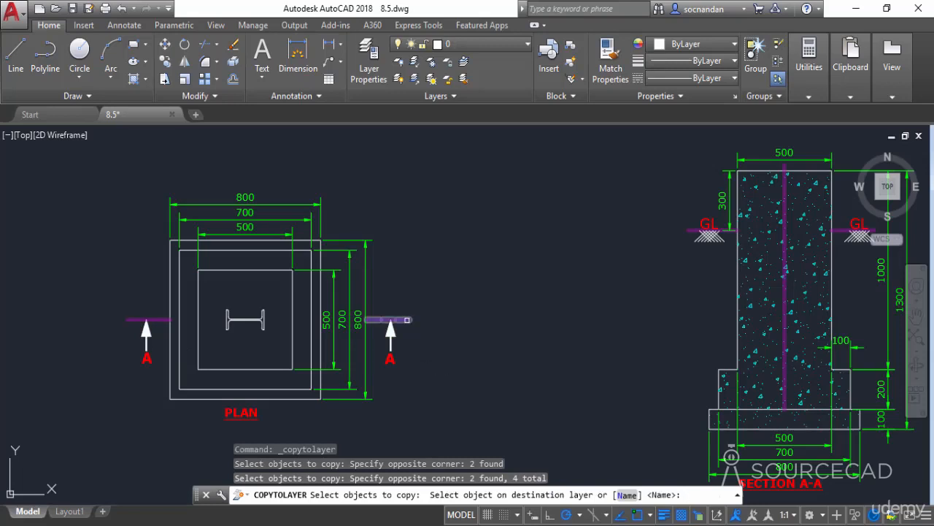
left_click(408, 319)
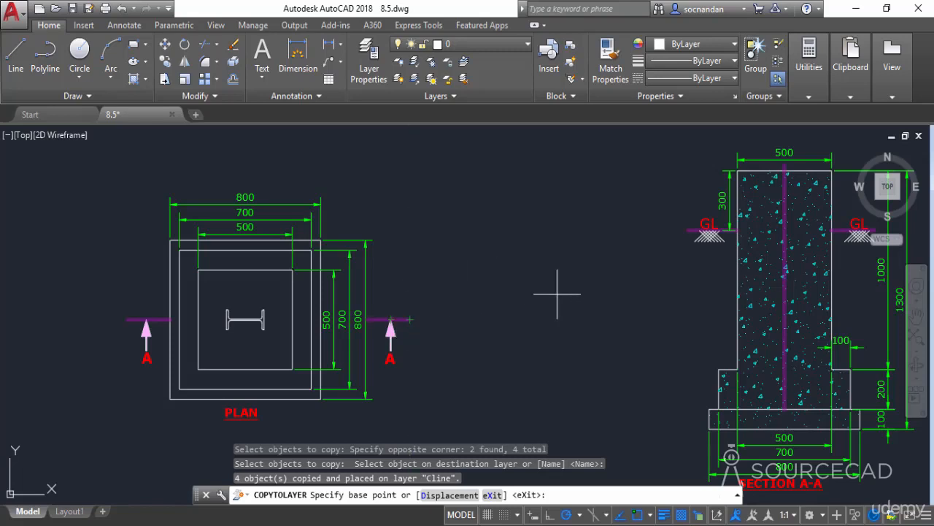
key("Return")
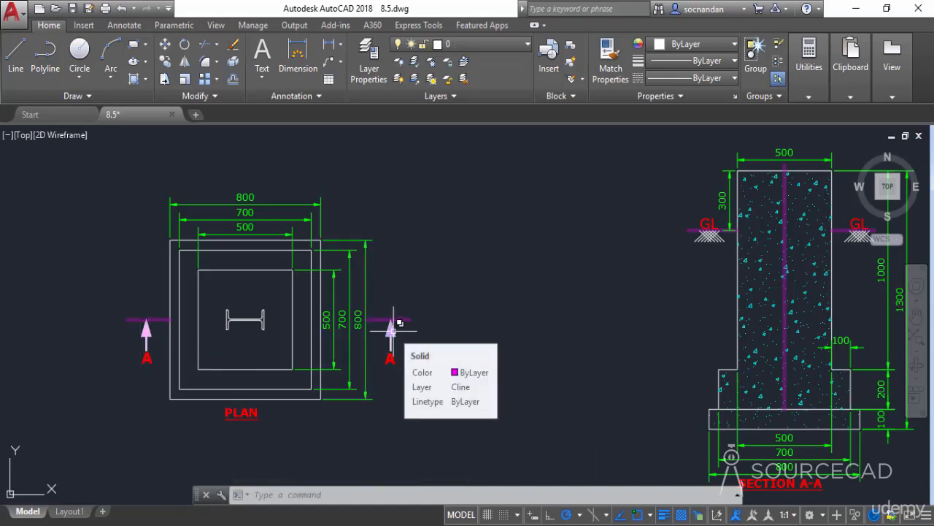
Erase the original white arrowhead and shaft of the section arrow right of the plan, keeping the Cline copies
left_click(393, 329)
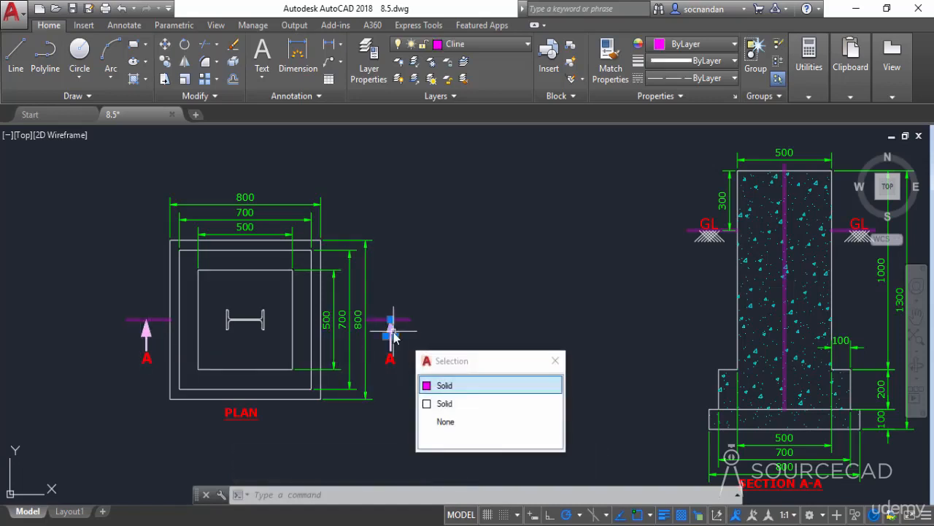
left_click(457, 405)
right_click(495, 316)
left_click(521, 261)
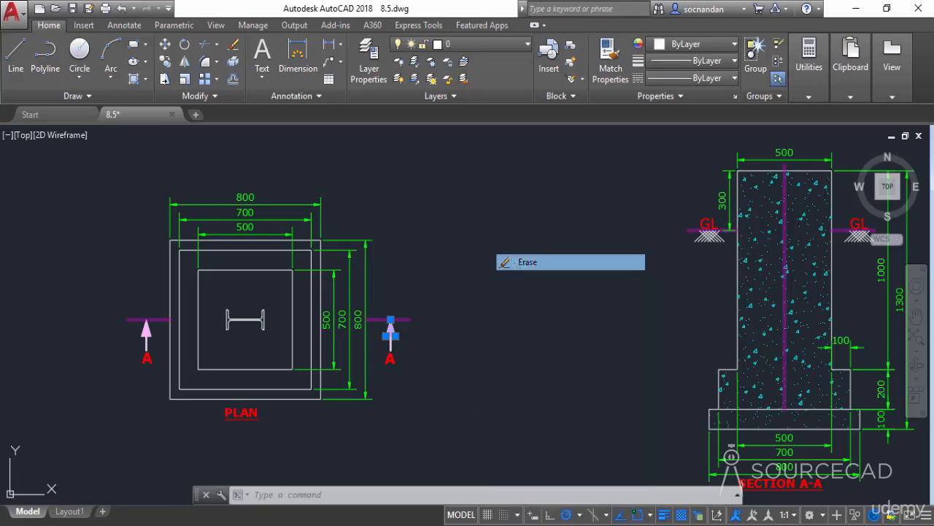
left_click(390, 340)
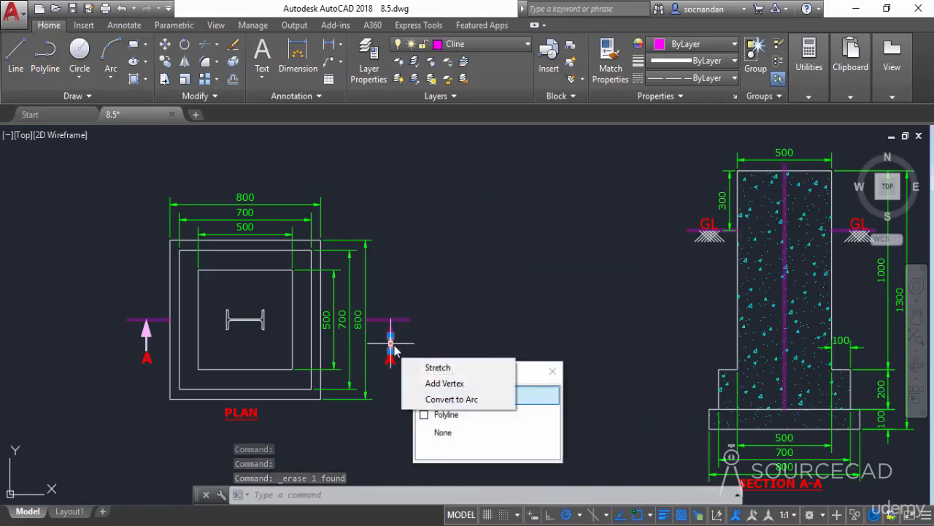
left_click(475, 415)
right_click(479, 364)
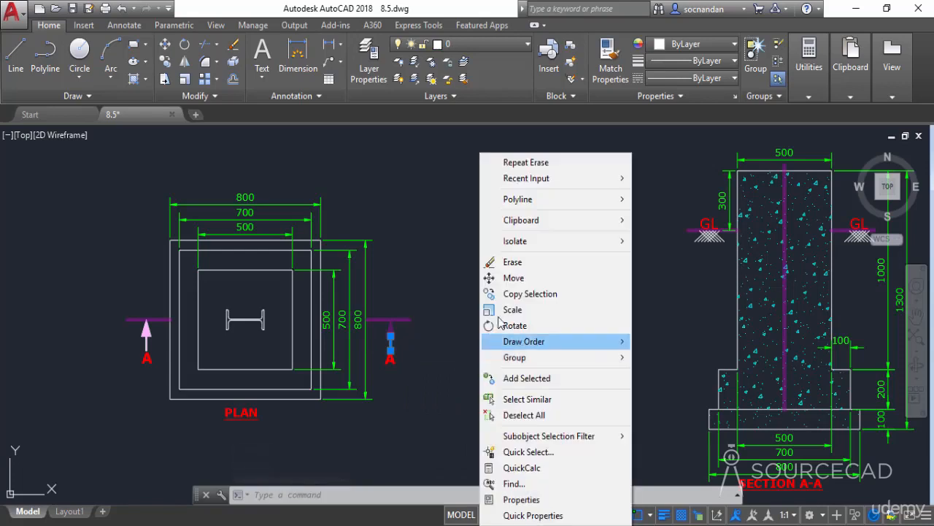
left_click(513, 263)
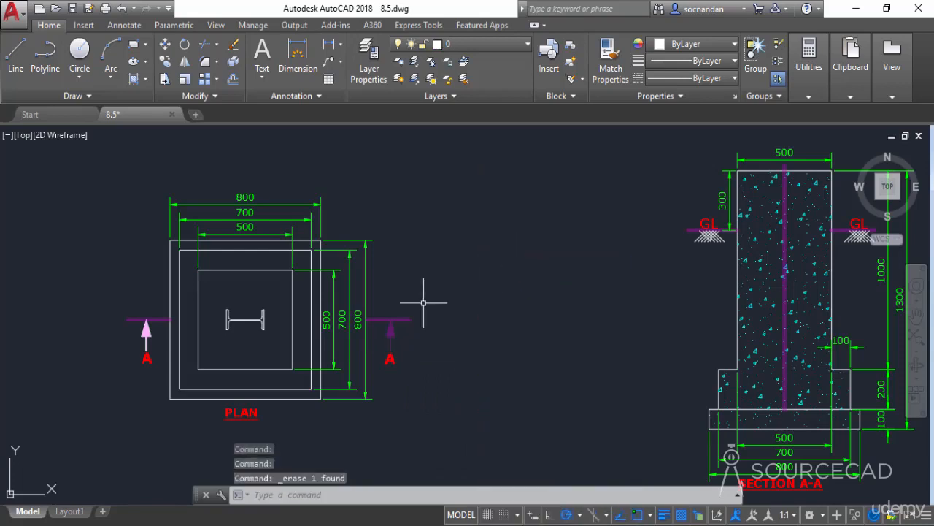
Erase the original white shaft and arrowhead of the section arrow left of the plan, keeping the Cline copies
left_click(146, 334)
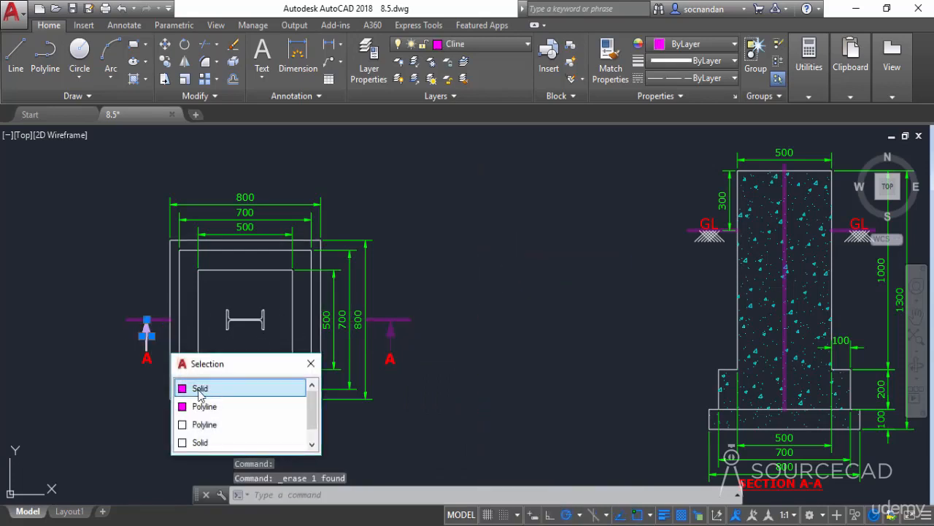
left_click(208, 424)
right_click(442, 329)
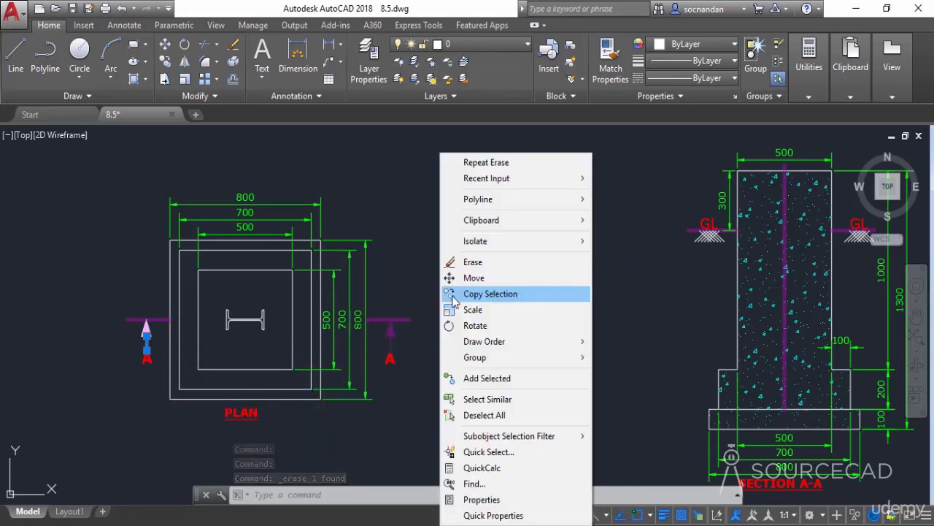
left_click(473, 263)
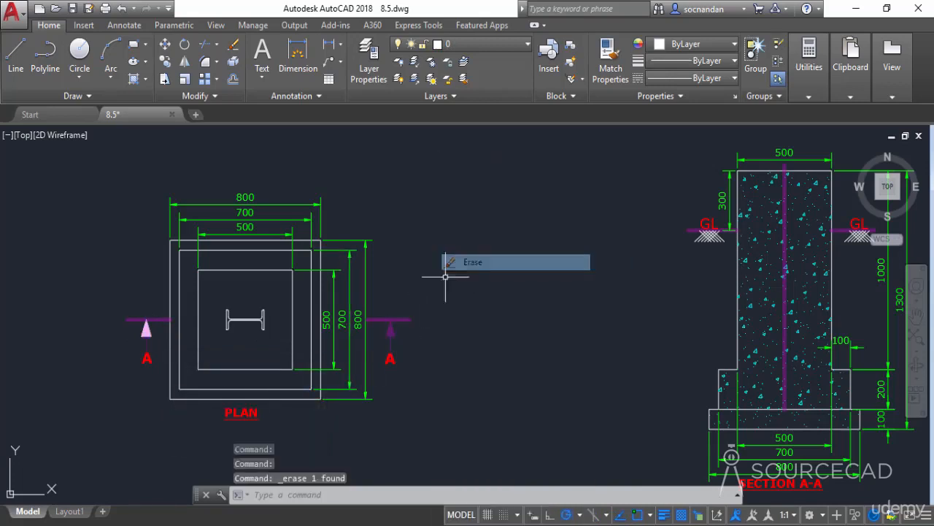
left_click(146, 329)
left_click(211, 400)
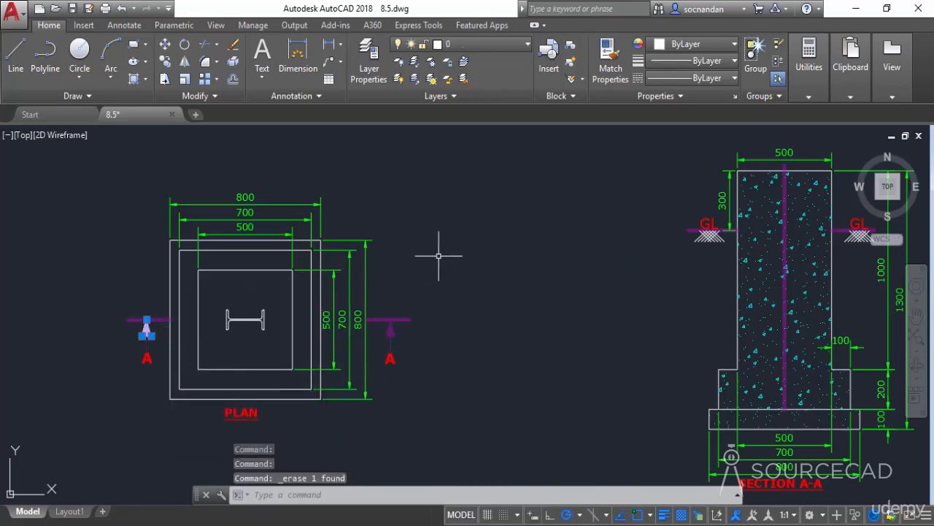
right_click(442, 271)
left_click(473, 262)
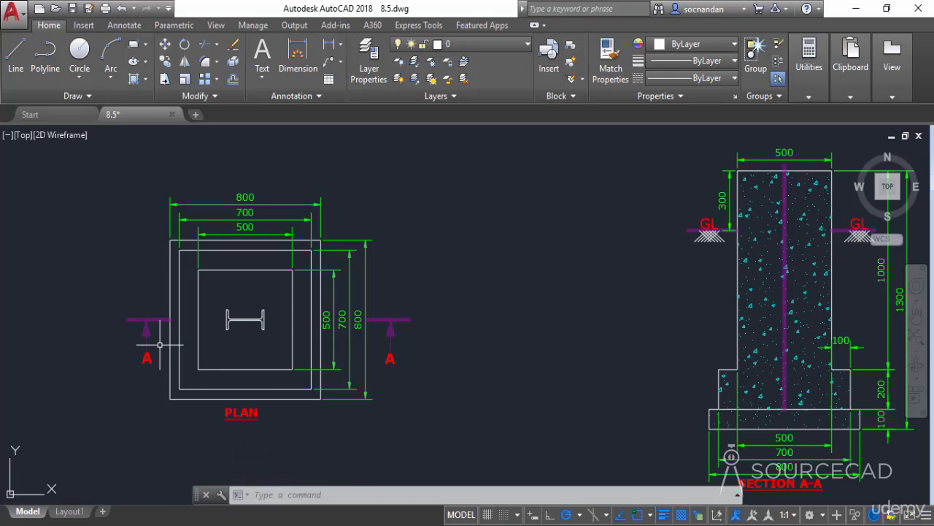
Undo the arrow erasures and the copy of the section arrows to the Cline layer
key("ctrl+z")
key("ctrl+z")
key("ctrl+z")
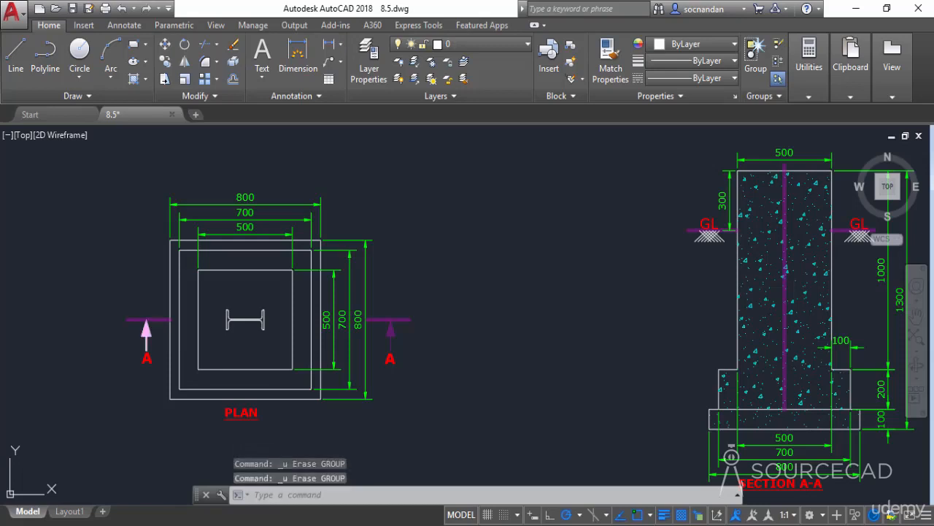
key("ctrl+z")
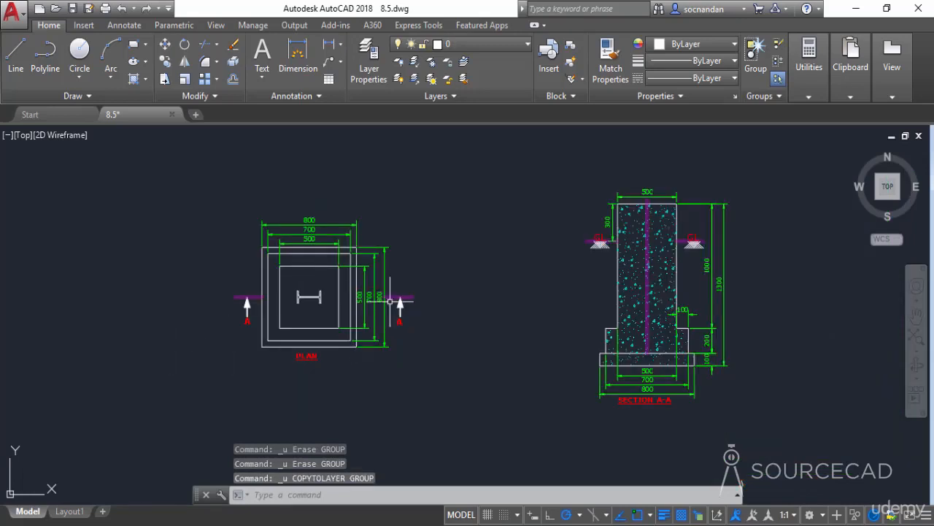
Copy both section arrows to the Cline layer, using the right arrow's tip as base point and placing the copies above, towards the section view
scroll(387, 299, "up", 2)
left_click(396, 94)
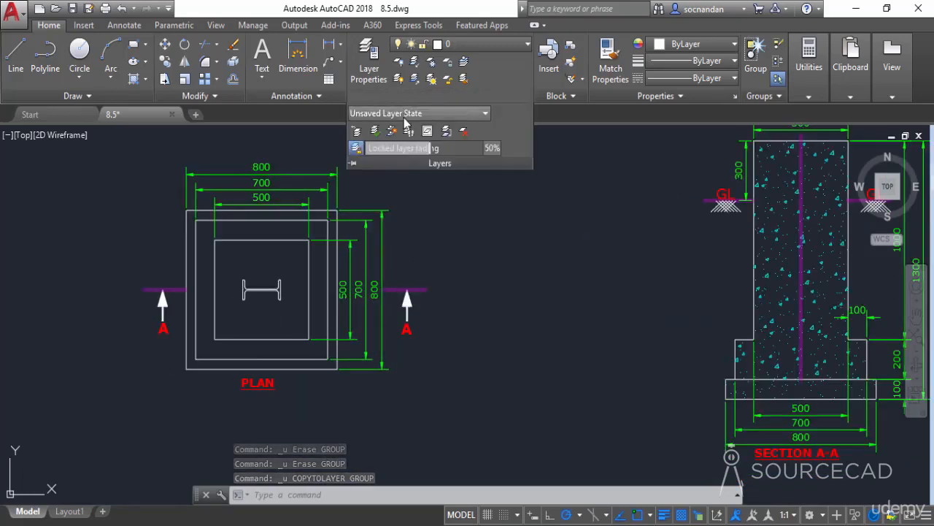
left_click(391, 130)
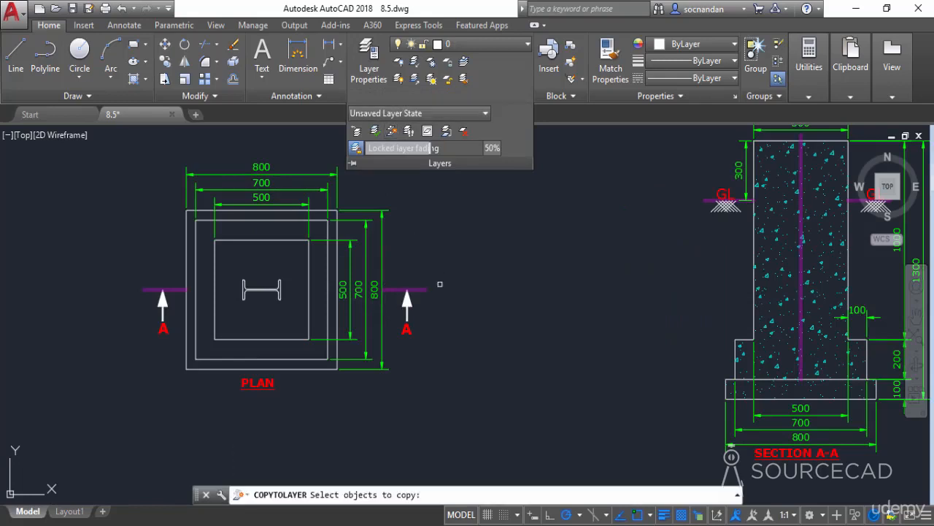
left_click(421, 315)
left_click(406, 292)
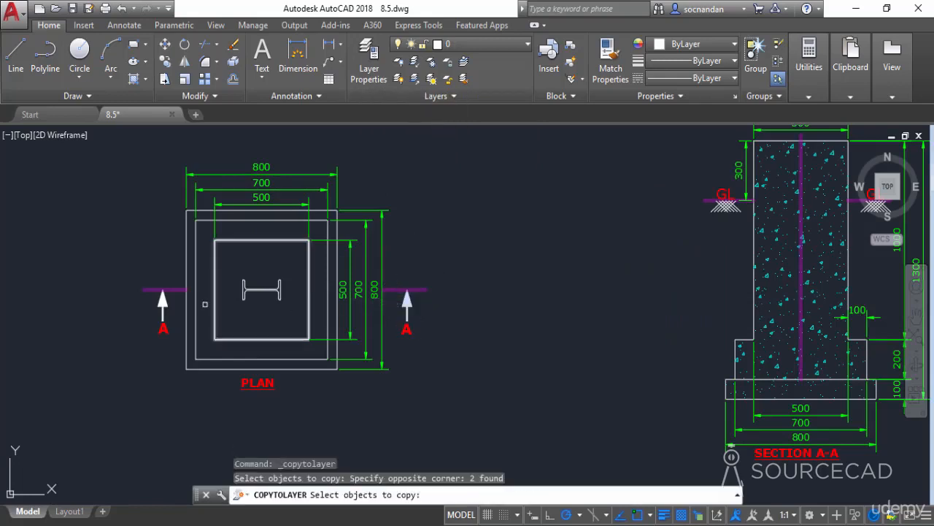
left_click(177, 321)
left_click(143, 302)
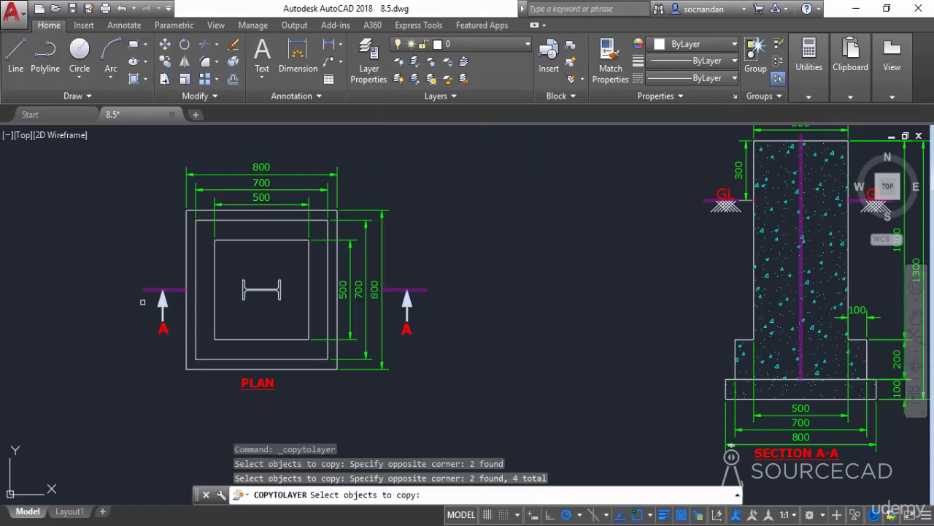
key("Return")
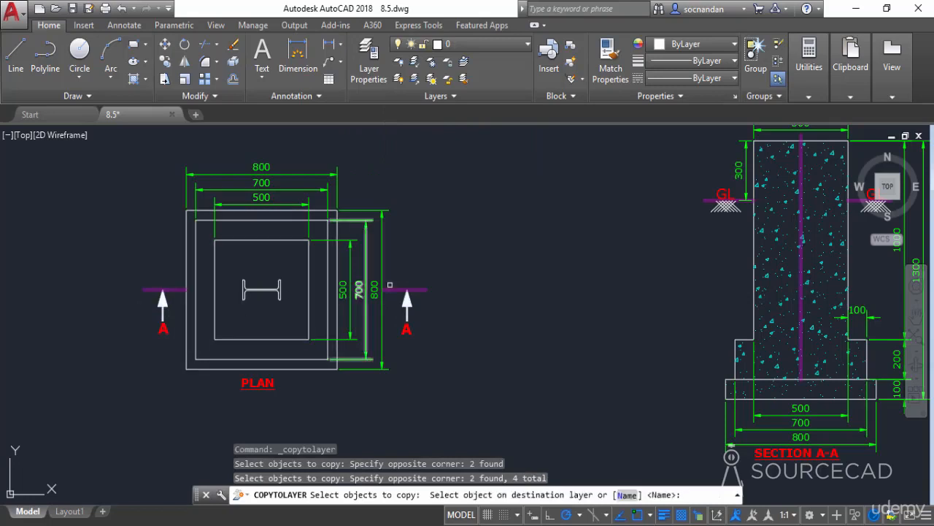
left_click(421, 290)
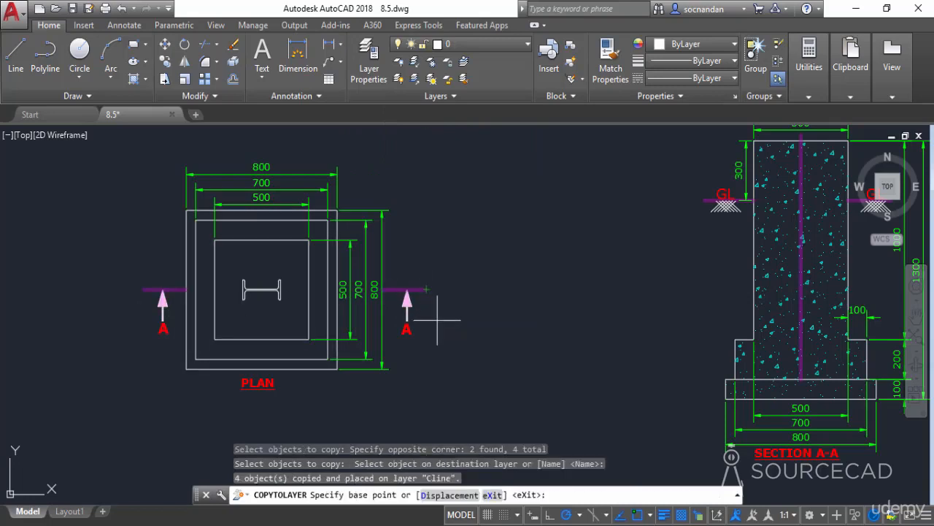
left_click(406, 289)
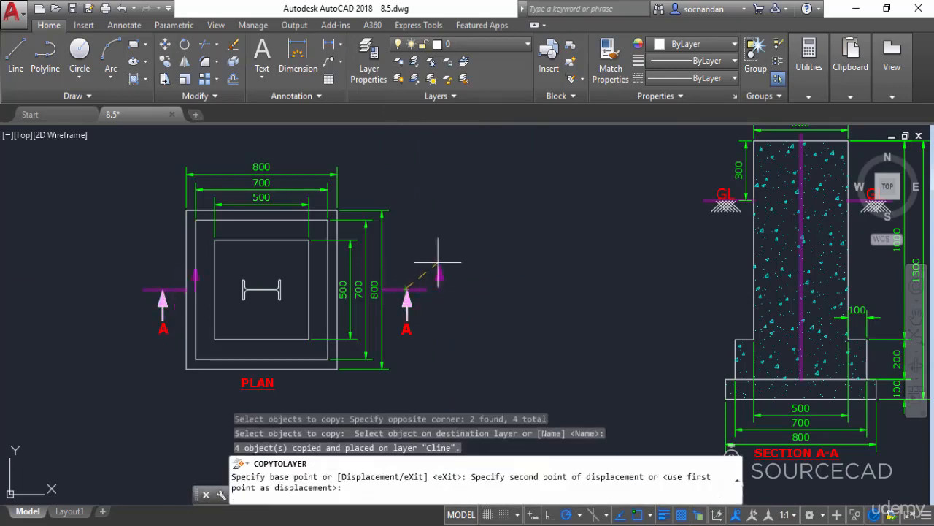
left_click(658, 186)
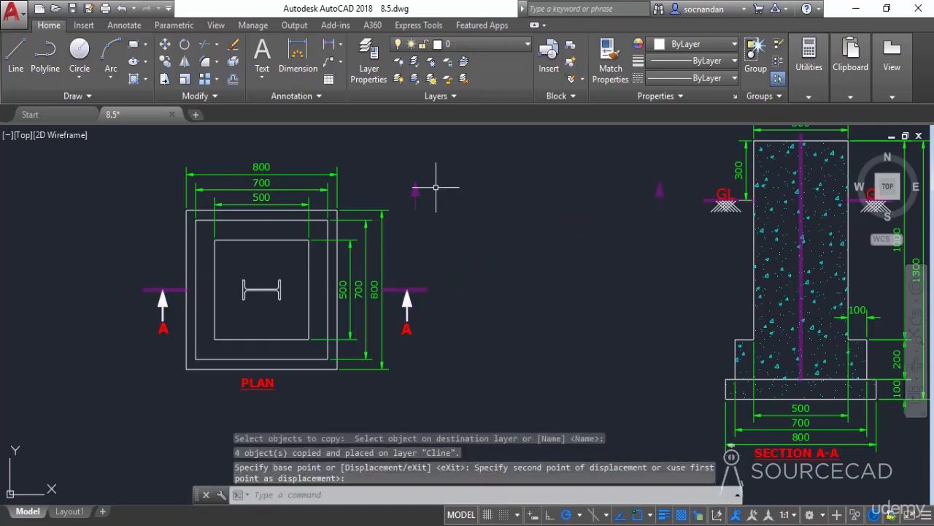